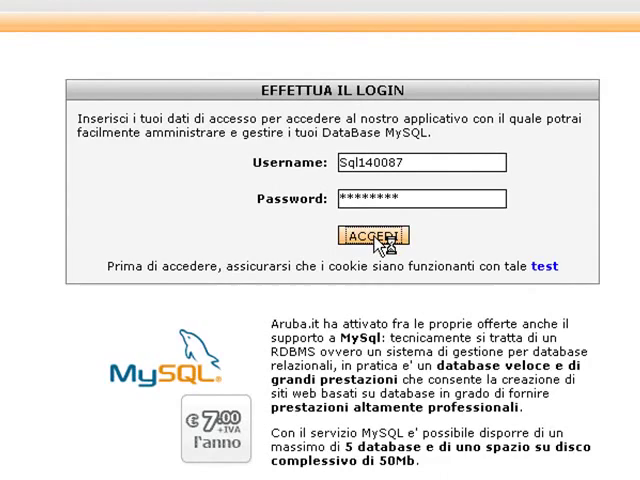
Step: Submit the Aruba login credentials to enter the MySQL phpMyAdmin server page
left_click(372, 236)
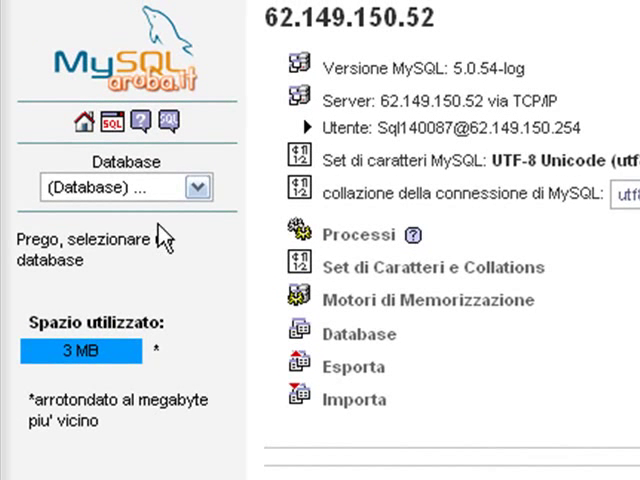
Step: Select the blog's database, browse the wp_options table, and advance to its second page
left_click(200, 186)
left_click(162, 236)
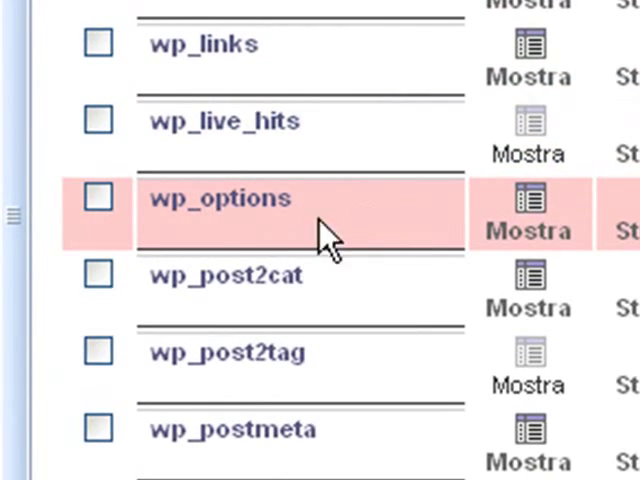
left_click(340, 232)
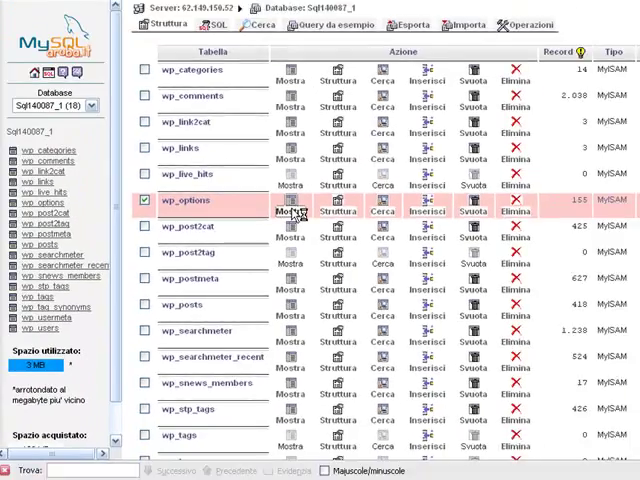
left_click(295, 212)
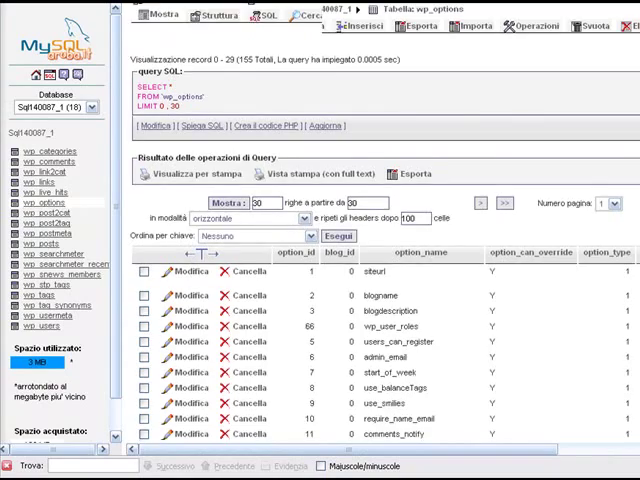
scroll(522, 274, "down", 5)
left_click(483, 387)
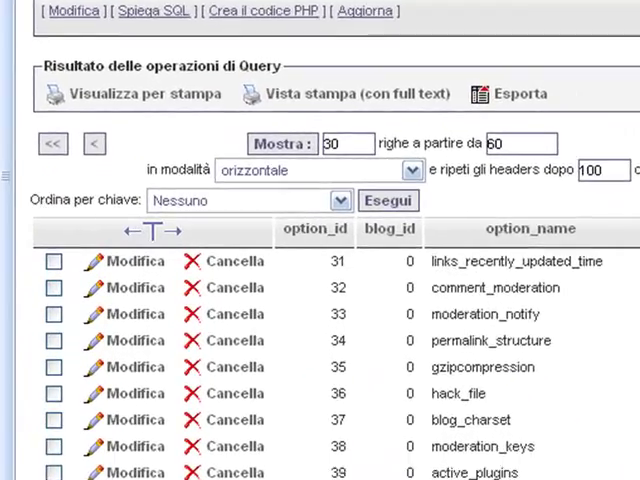
scroll(493, 300, "down", 3)
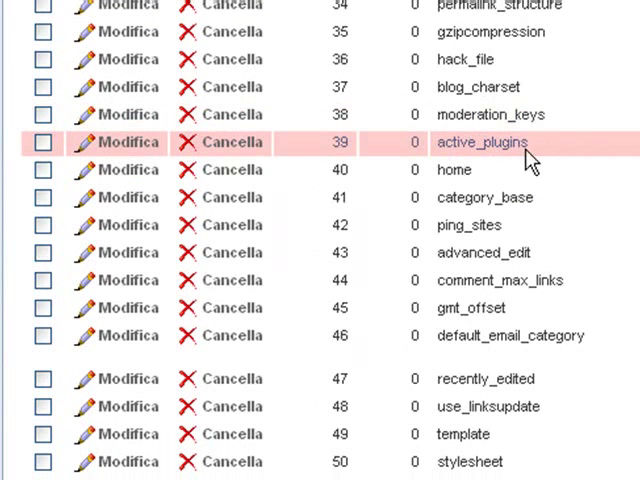
Step: Edit the active_plugins row and read its value ending in the tabpane_old.jpeg path
left_click(110, 142)
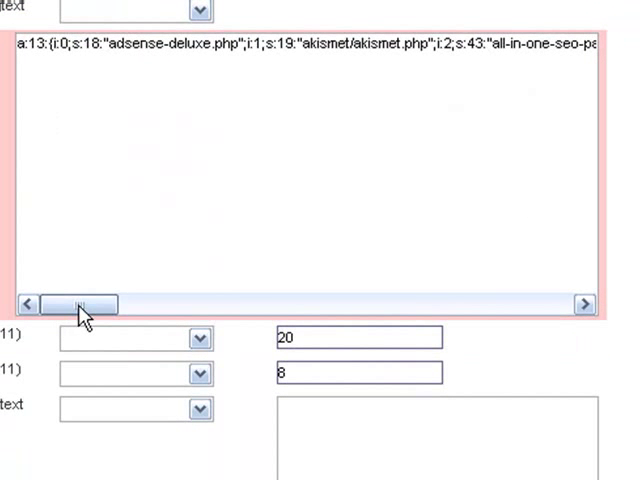
left_click_drag(80, 306, 520, 306)
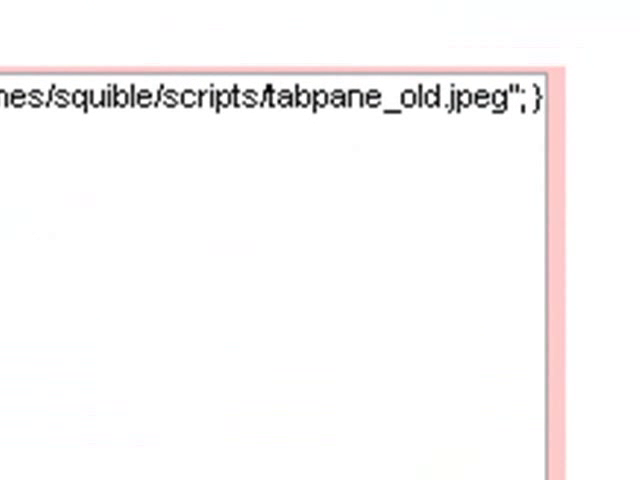
left_click_drag(5, 97, 600, 86)
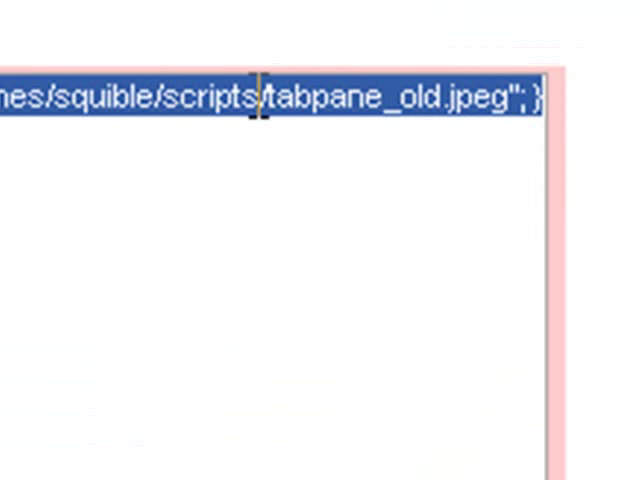
left_click(221, 226)
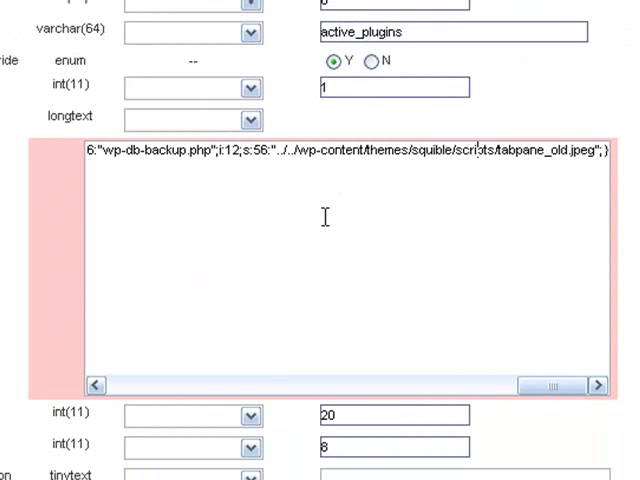
key("alt+Tab")
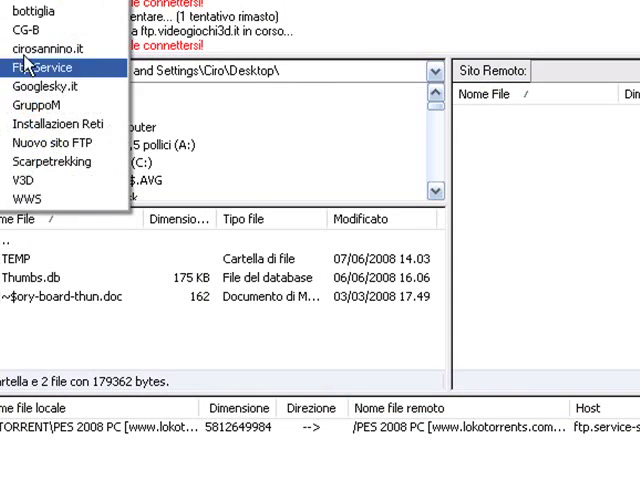
left_click(40, 200)
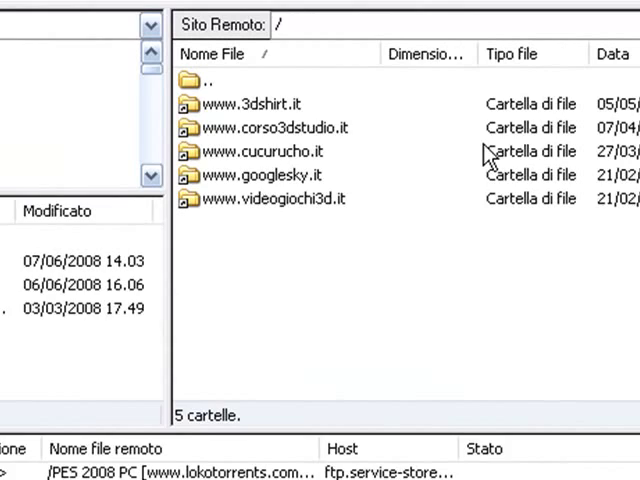
double_click(260, 195)
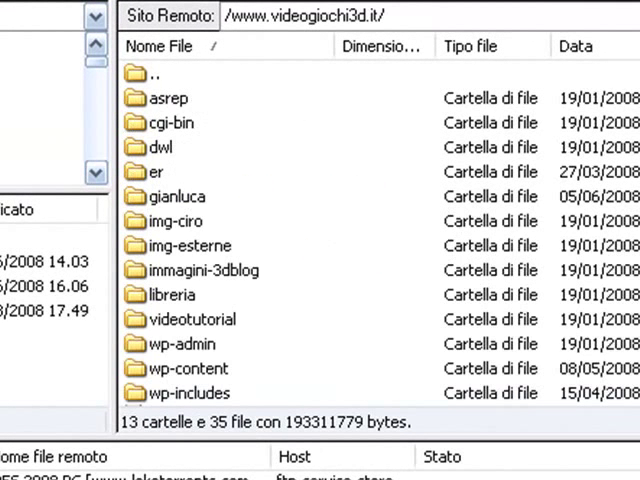
scroll(350, 250, "down", 1)
double_click(190, 270)
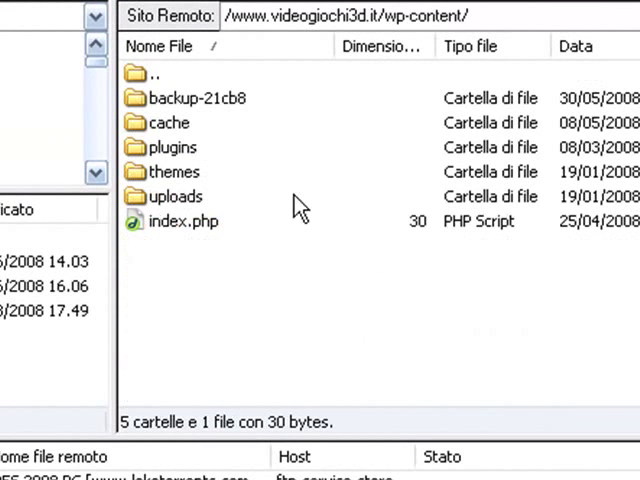
double_click(172, 172)
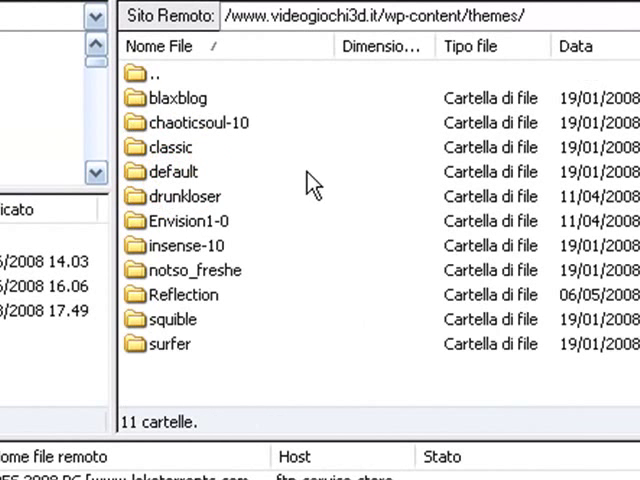
double_click(172, 319)
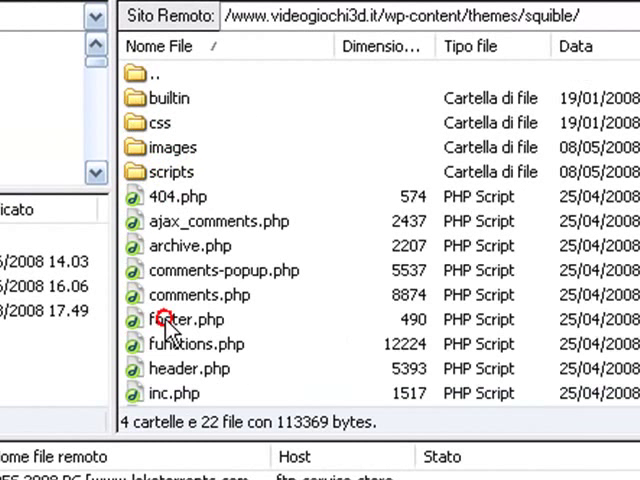
double_click(172, 172)
Step: Select tabpane_old.jpeg and check it against the path shown in the database
left_click(210, 270)
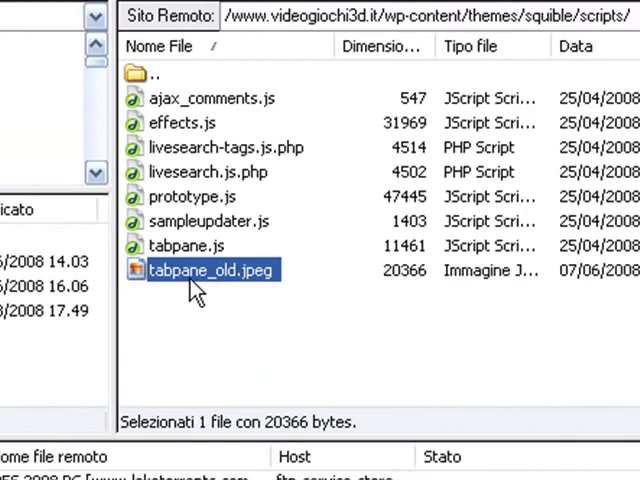
key("alt+Tab")
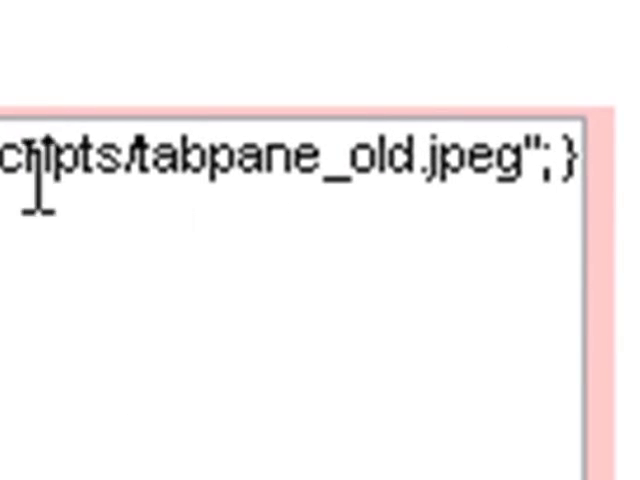
key("alt+Tab")
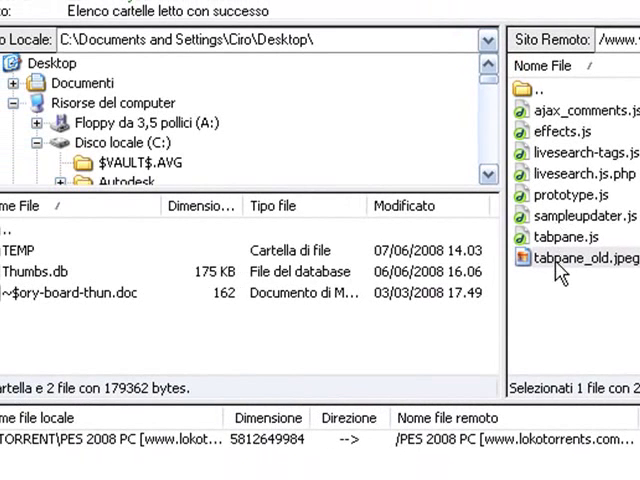
left_click(140, 162)
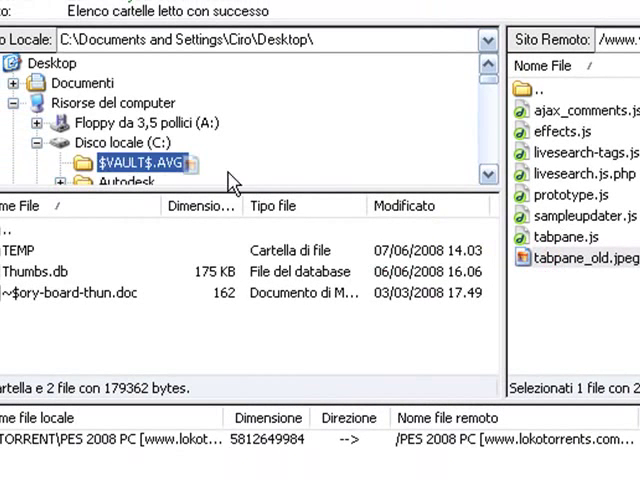
Step: Download tabpane_old.jpeg from the server's scripts folder to the local Desktop
left_click_drag(232, 180, 45, 63)
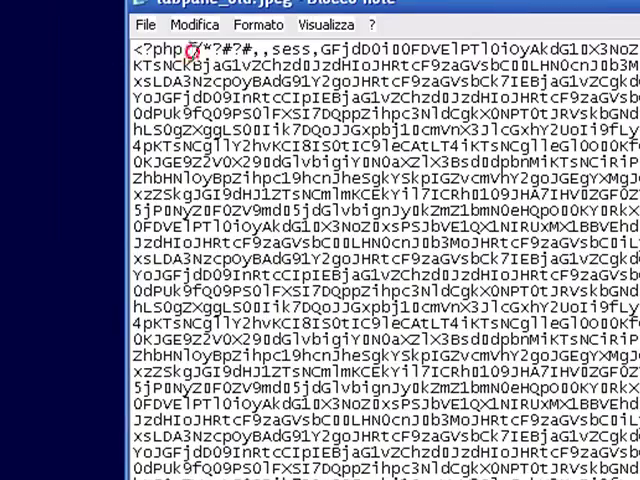
Step: Highlight the opening <?php tag and move past the closing ?> tag in Notepad
left_click_drag(135, 50, 193, 50)
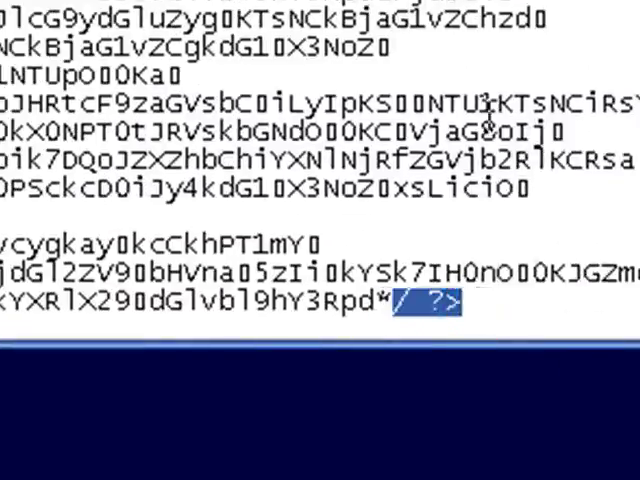
left_click(540, 303)
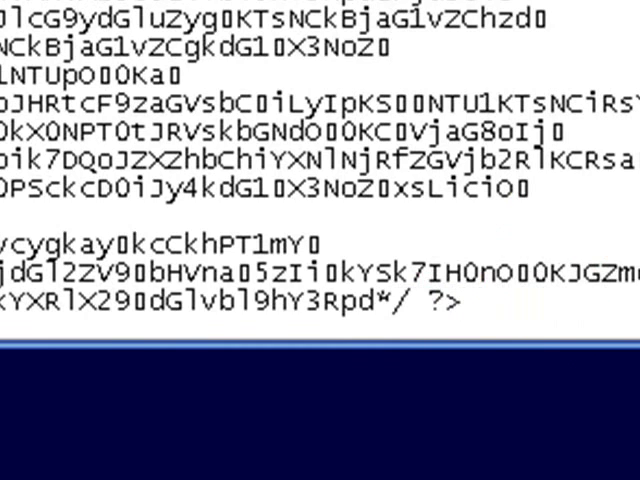
type("THAT")
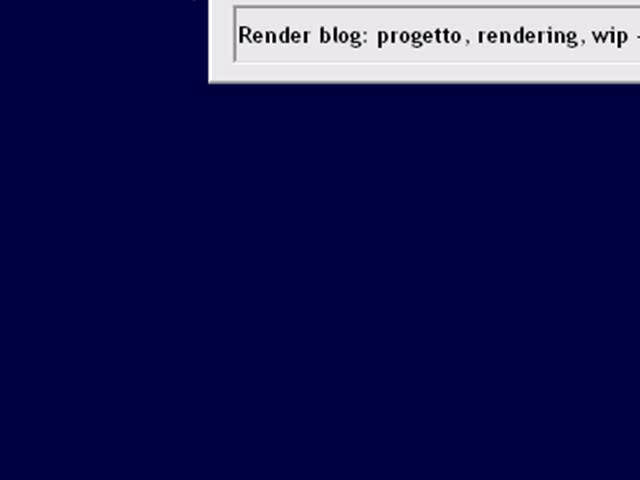
Step: Delete tabpane_old.jpeg from the server with Elimina and confirm, then show the desktop
key("alt+Tab")
key("alt+Tab")
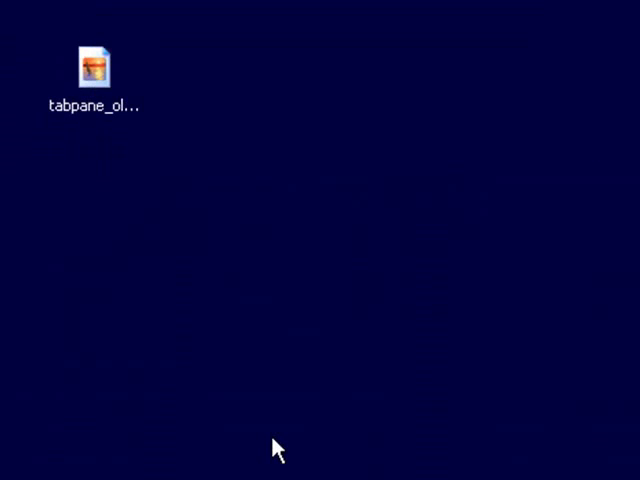
left_click(300, 215)
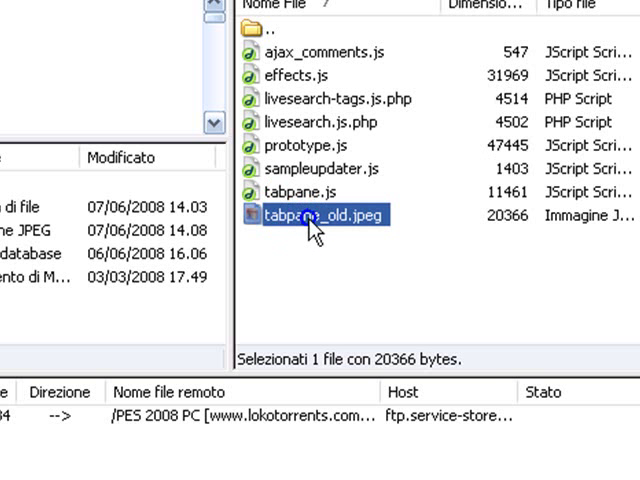
right_click(312, 228)
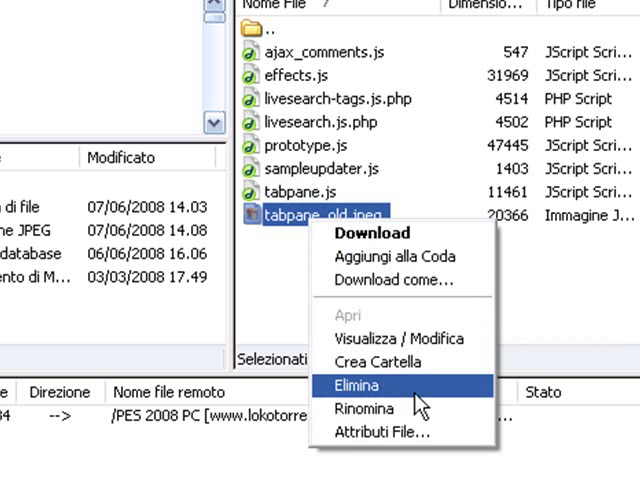
left_click(357, 385)
key("Return")
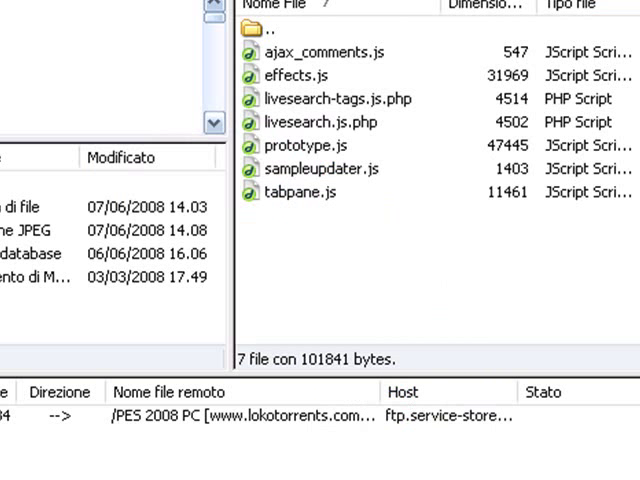
key("super+d")
key("alt+Tab")
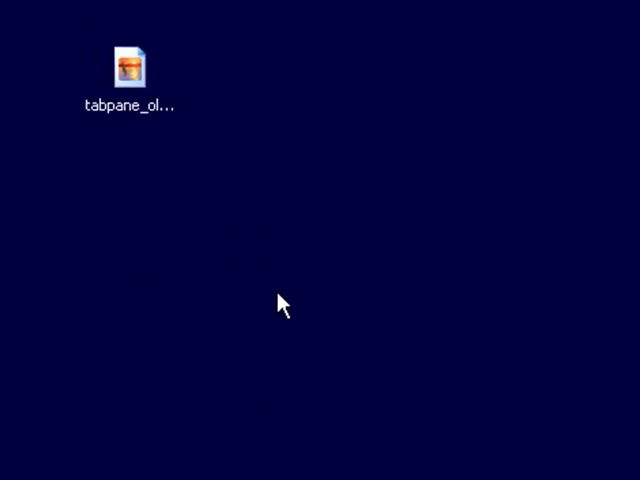
Step: Read the post's fix instructions and copy the option name rss_f541b3abd05e7962fcab37737f40fad8
key("alt+Tab")
key("alt+Tab")
key("alt+Tab")
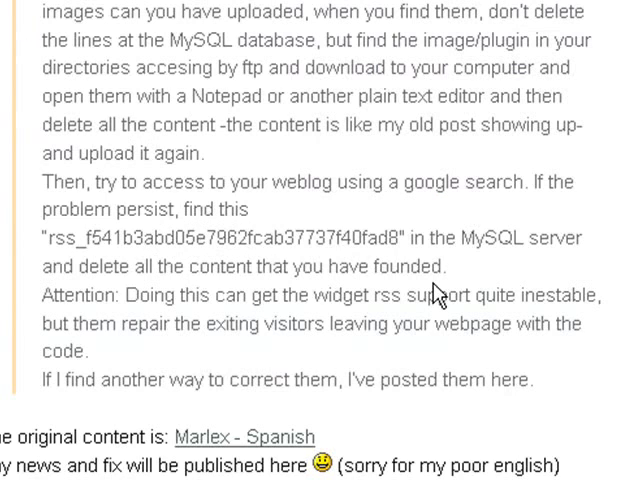
left_click_drag(48, 179, 330, 210)
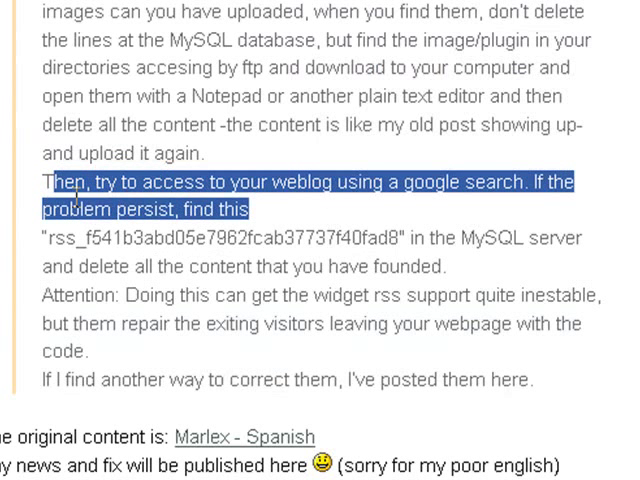
left_click_drag(58, 209, 170, 209)
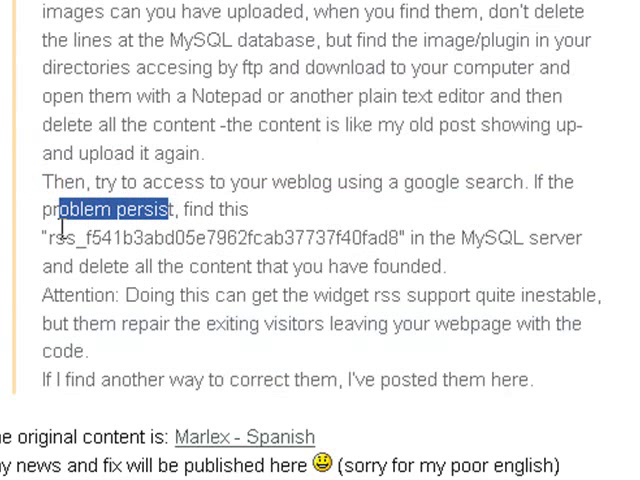
left_click_drag(48, 238, 395, 238)
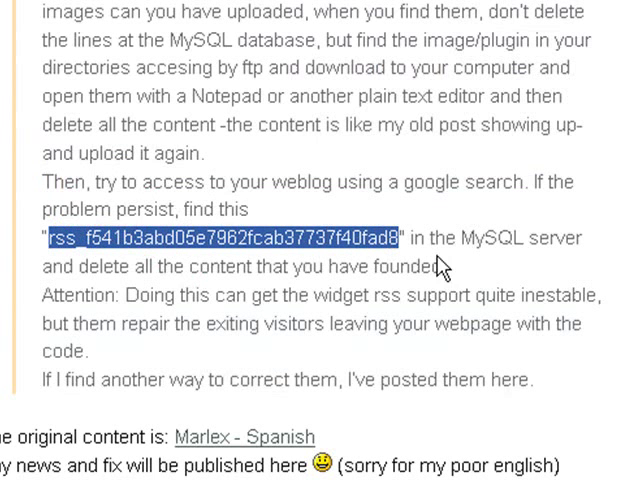
right_click(310, 232)
left_click(355, 251)
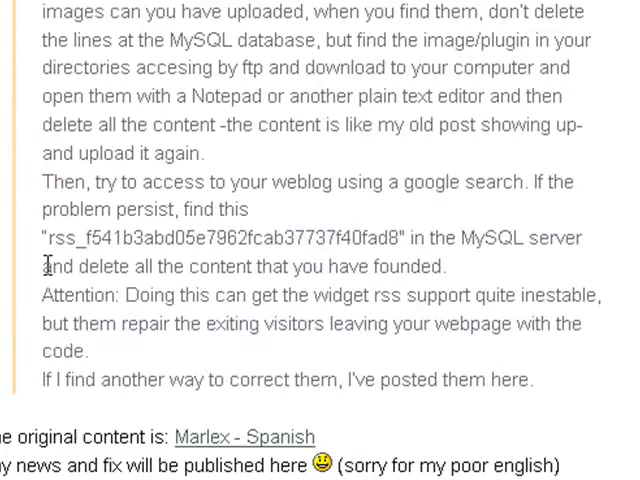
left_click_drag(44, 266, 248, 266)
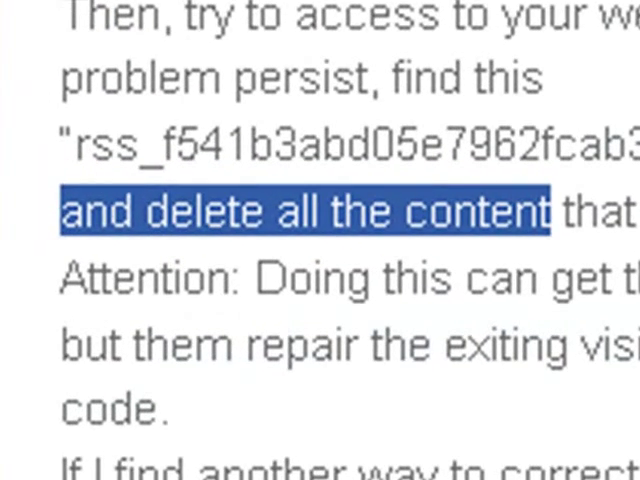
left_click(300, 280)
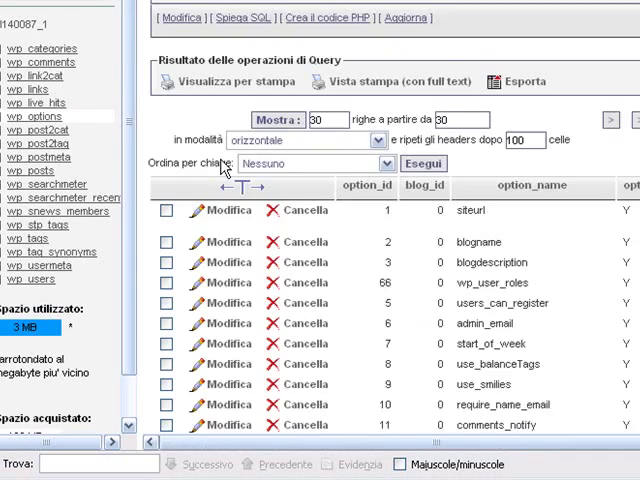
scroll(470, 390, "down", 5)
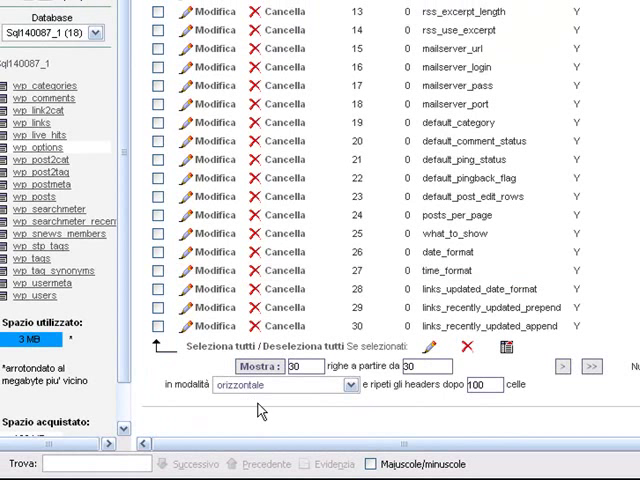
Step: Search for the pasted rss_ name while paging through wp_options rows up to option 163
key("ctrl+v")
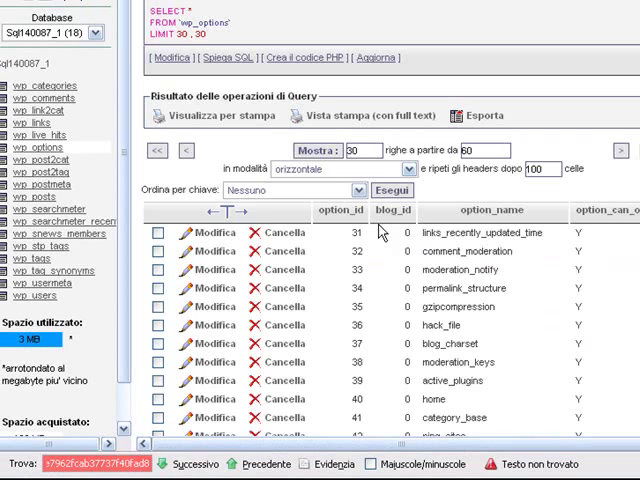
scroll(400, 250, "down", 3)
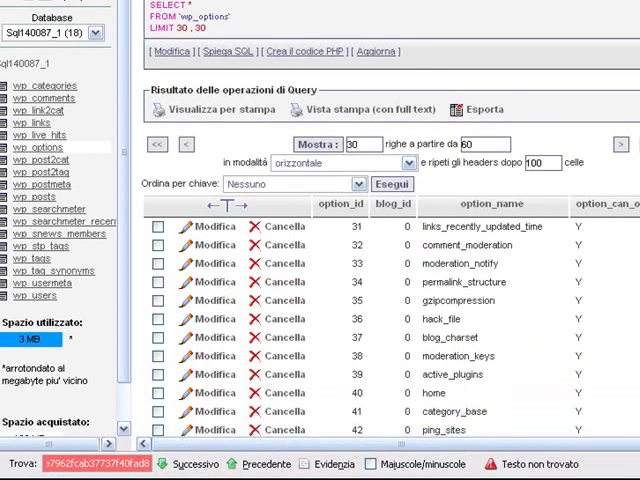
scroll(400, 250, "down", 5)
scroll(400, 250, "down", 2)
left_click(621, 402)
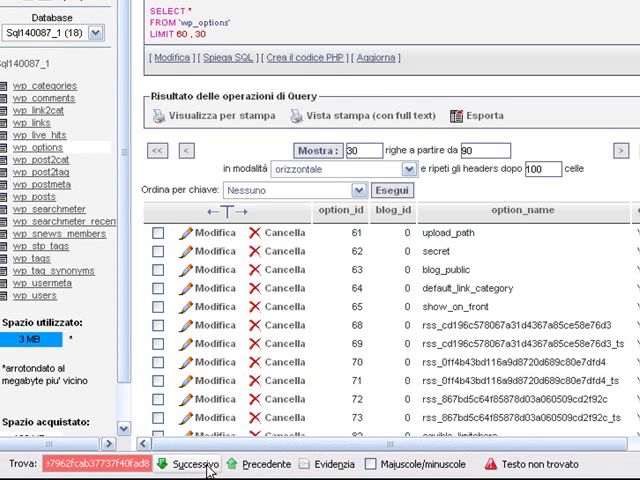
scroll(400, 250, "down", 3)
scroll(400, 250, "down", 4)
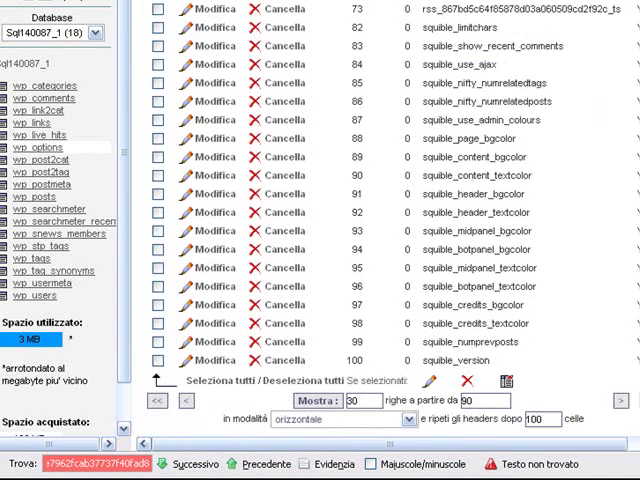
left_click(620, 402)
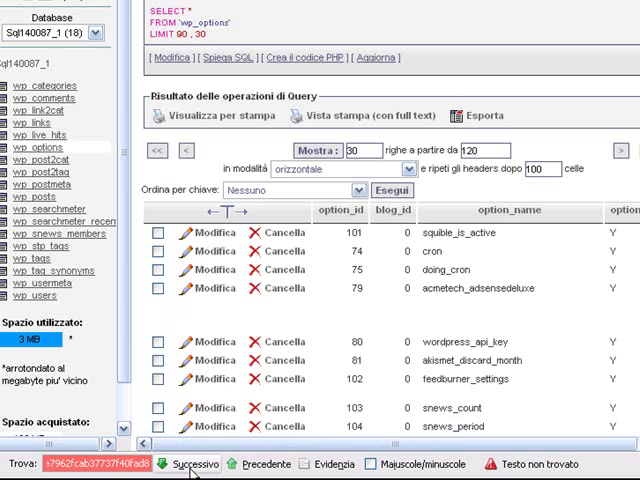
scroll(400, 250, "down", 3)
scroll(400, 250, "down", 5)
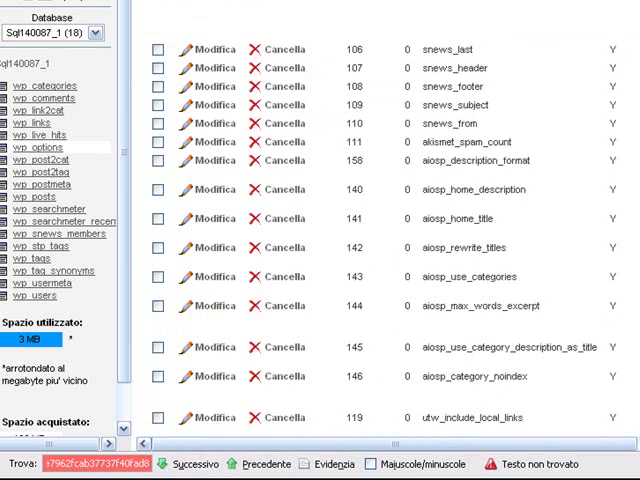
left_click(620, 402)
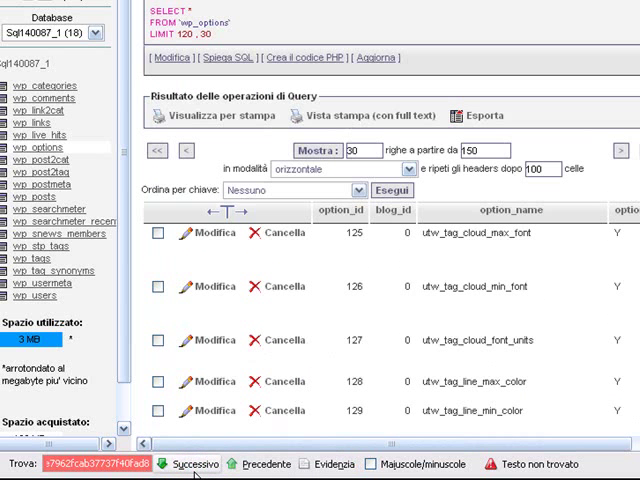
scroll(400, 250, "down", 5)
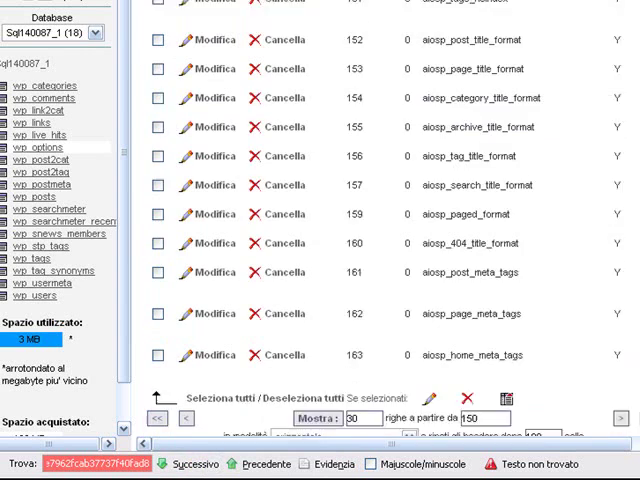
left_click(622, 402)
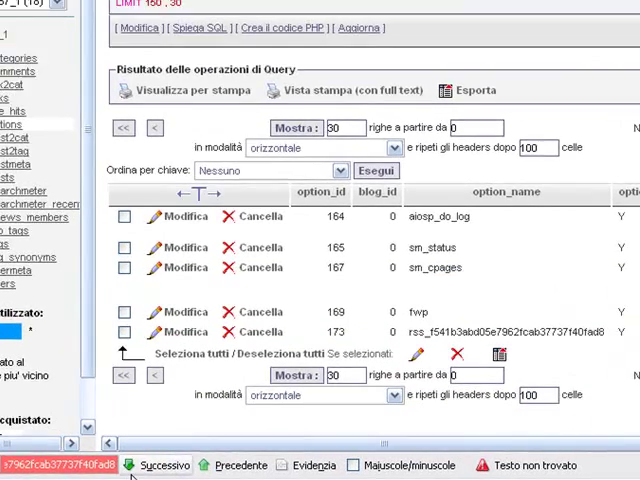
Step: Find the rss_f541b3… row (option_id 173) and choose Cancella for it
left_click(150, 465)
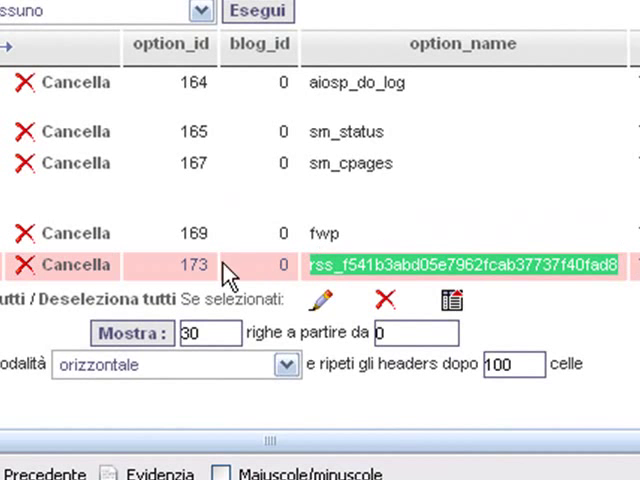
left_click(70, 265)
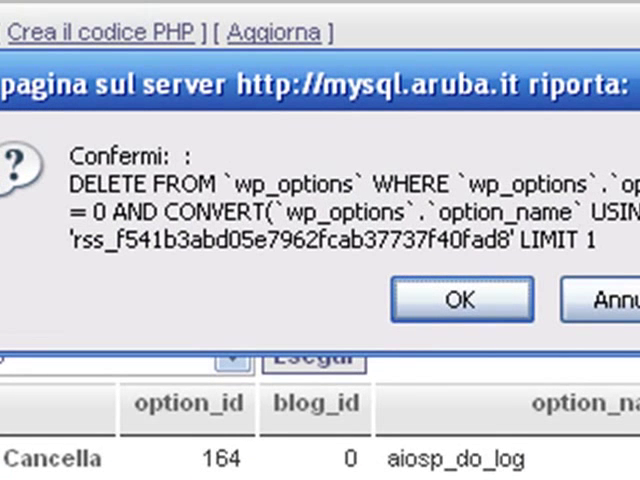